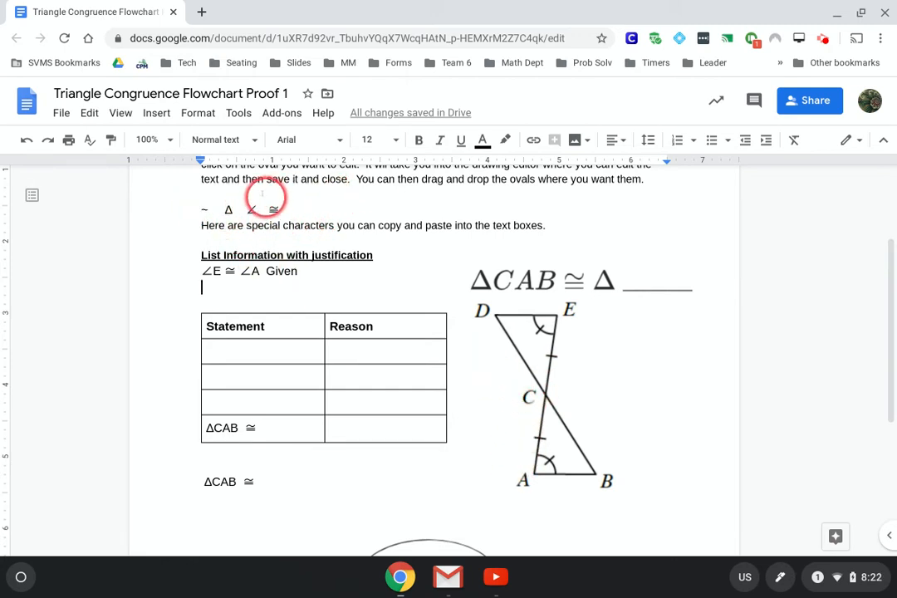
Add the line "Seg EC ≅ Seg AC Given" to the information list and start a new line below it
{"action": "type", "text": "Seg EC"}
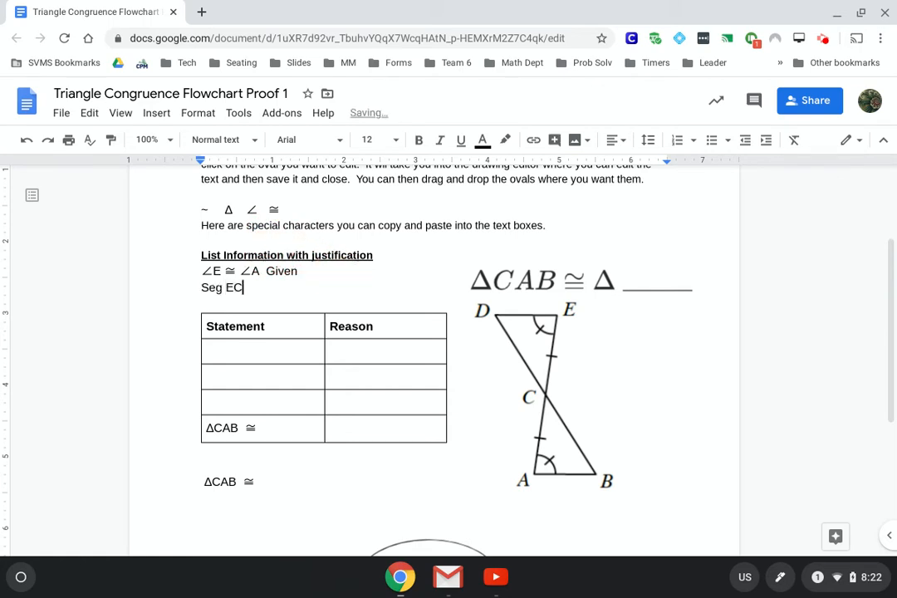
{"action": "left_click_drag", "start_coordinate": [290, 210], "coordinate": [270, 205]}
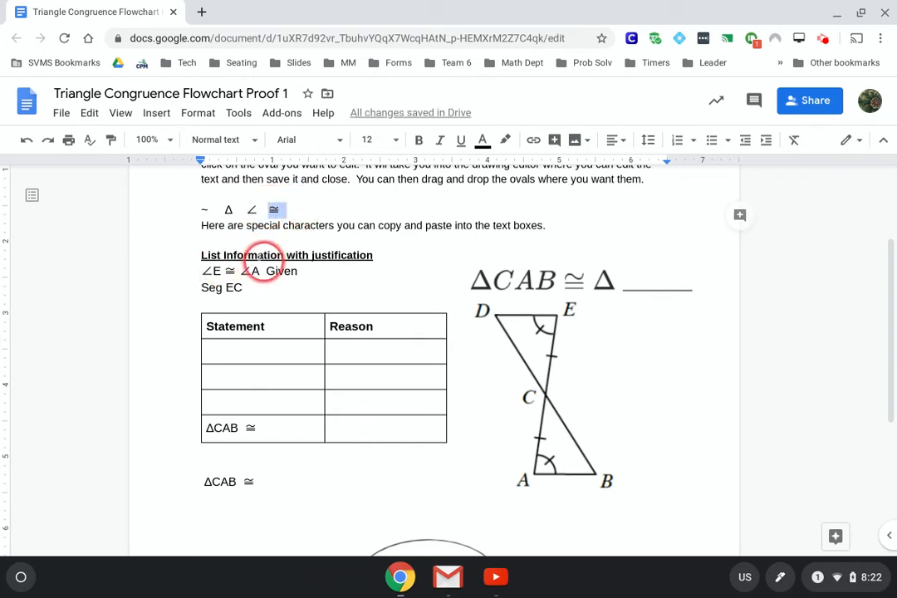
{"action": "type", "text": "≅"}
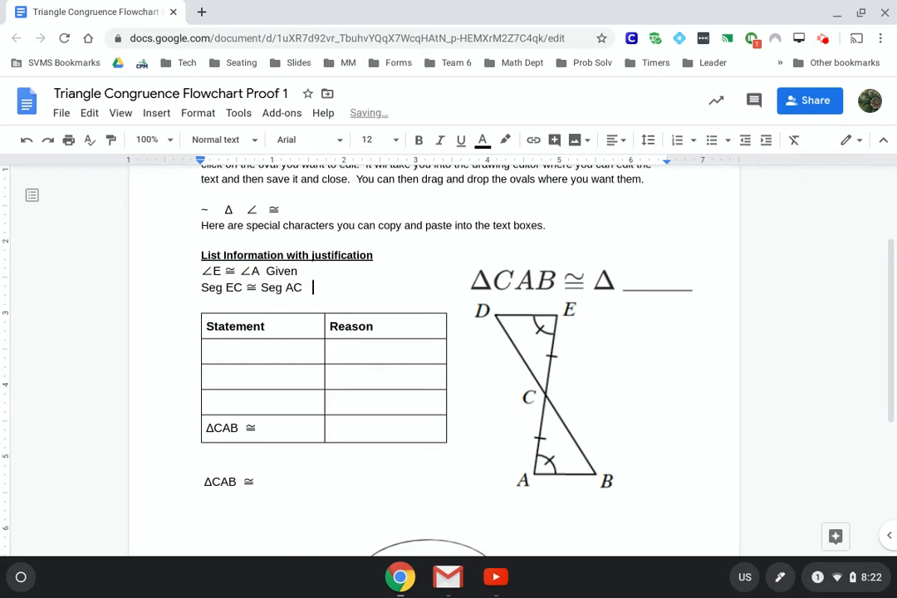
{"action": "key", "text": "Return"}
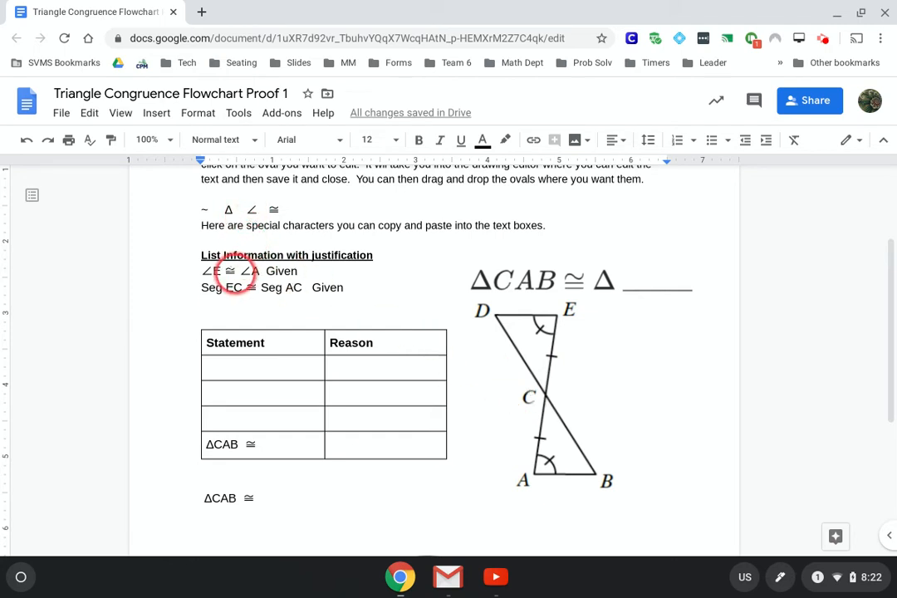
Enter "∠DCE ≅∠BCA Vertical agles" as the third line of the information list, reusing the existing angle and congruence symbols
{"action": "left_click_drag", "start_coordinate": [220, 270], "coordinate": [201, 272]}
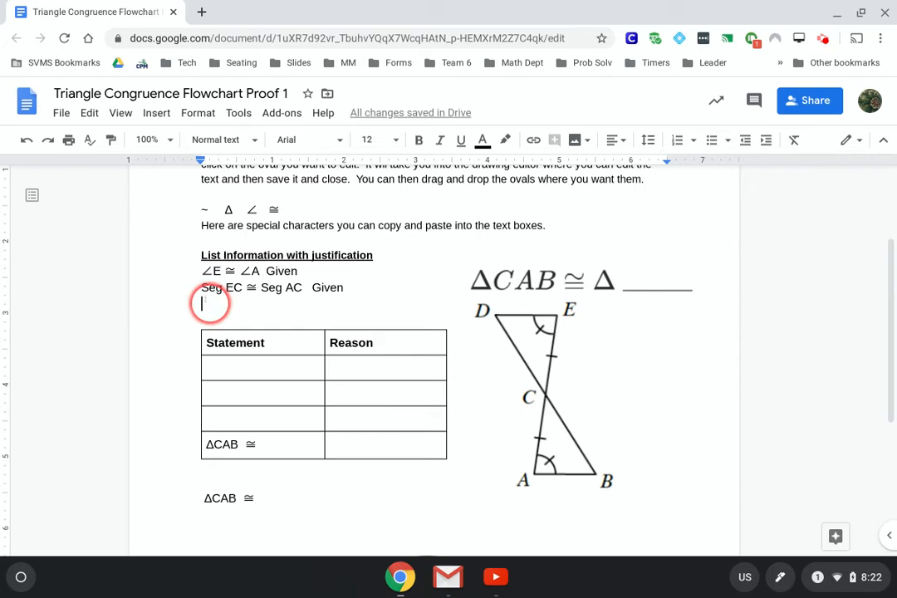
{"action": "type", "text": "∠E"}
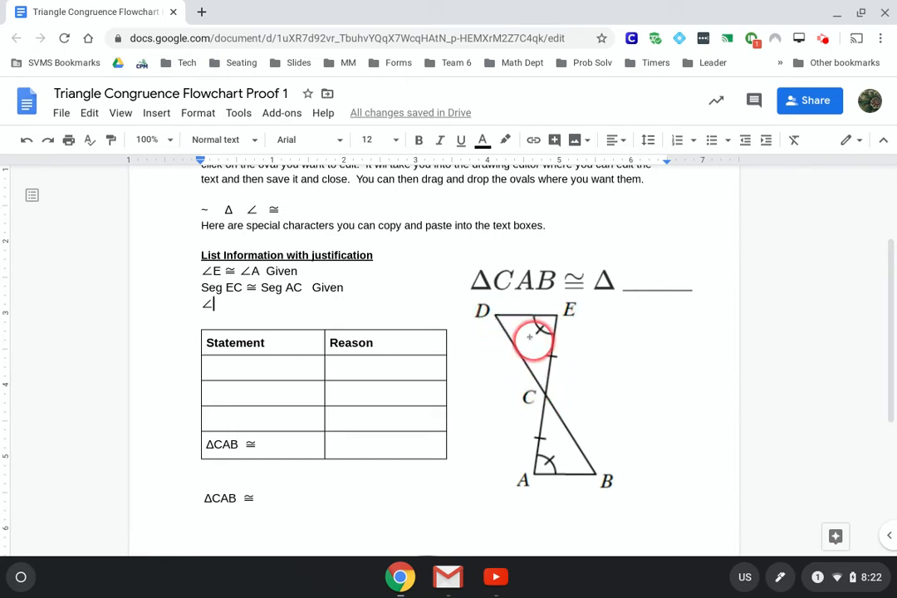
{"action": "type", "text": "DCE"}
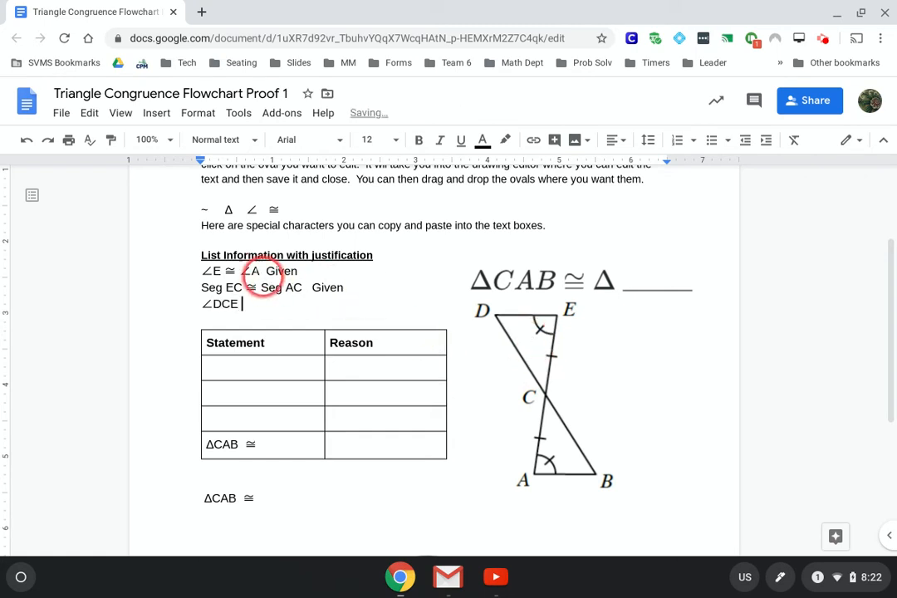
{"action": "left_click_drag", "start_coordinate": [238, 271], "coordinate": [224, 270]}
{"action": "key", "text": "ctrl+c"}
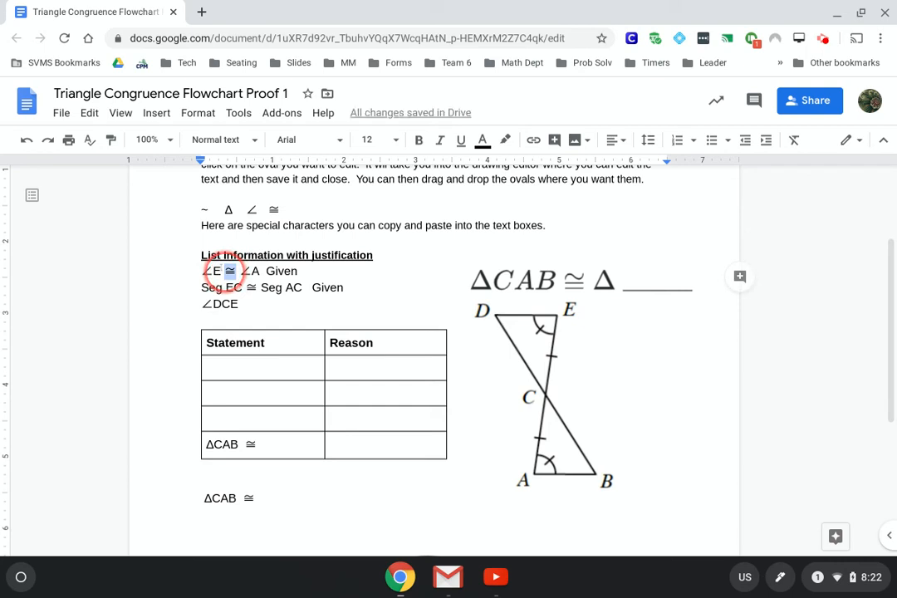
{"action": "left_click", "coordinate": [246, 304]}
{"action": "key", "text": "ctrl+v"}
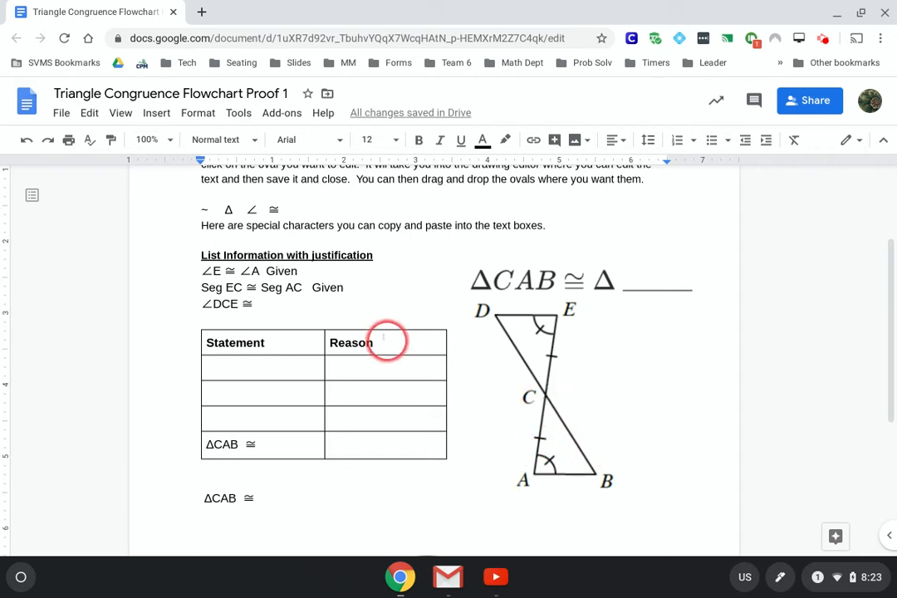
{"action": "left_click_drag", "start_coordinate": [240, 304], "coordinate": [202, 306]}
{"action": "key", "text": "ctrl+c"}
{"action": "left_click", "coordinate": [260, 304]}
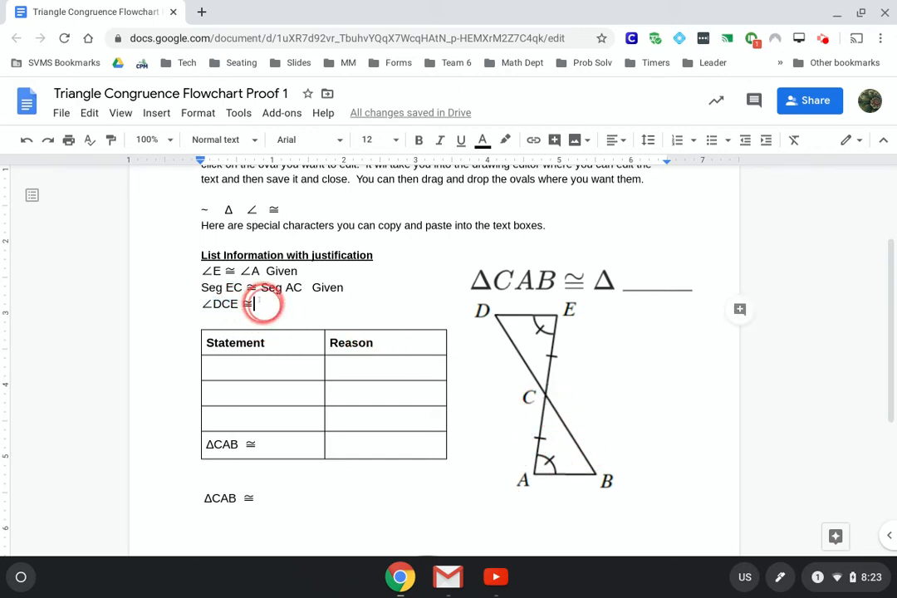
{"action": "key", "text": "ctrl+v"}
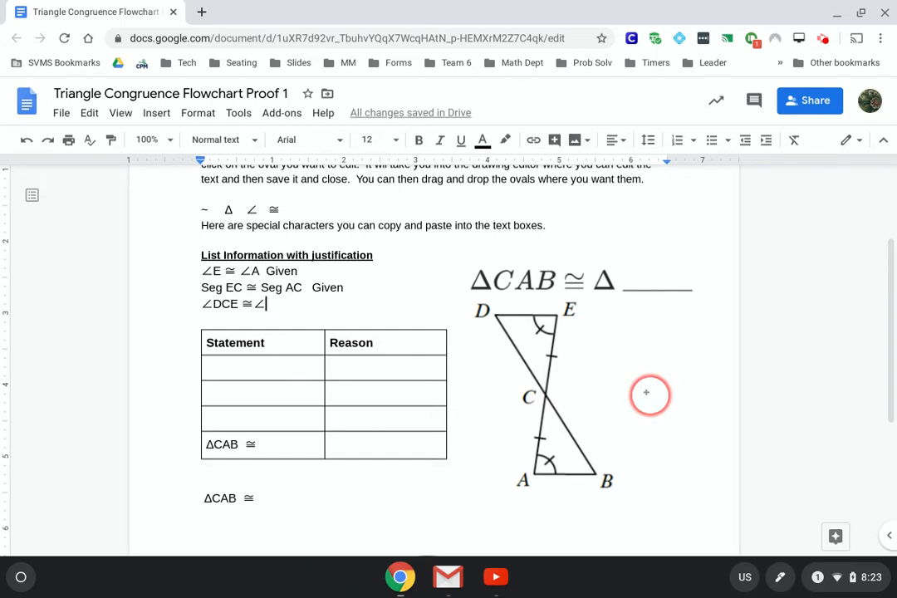
{"action": "type", "text": "BCA  Vertical agles"}
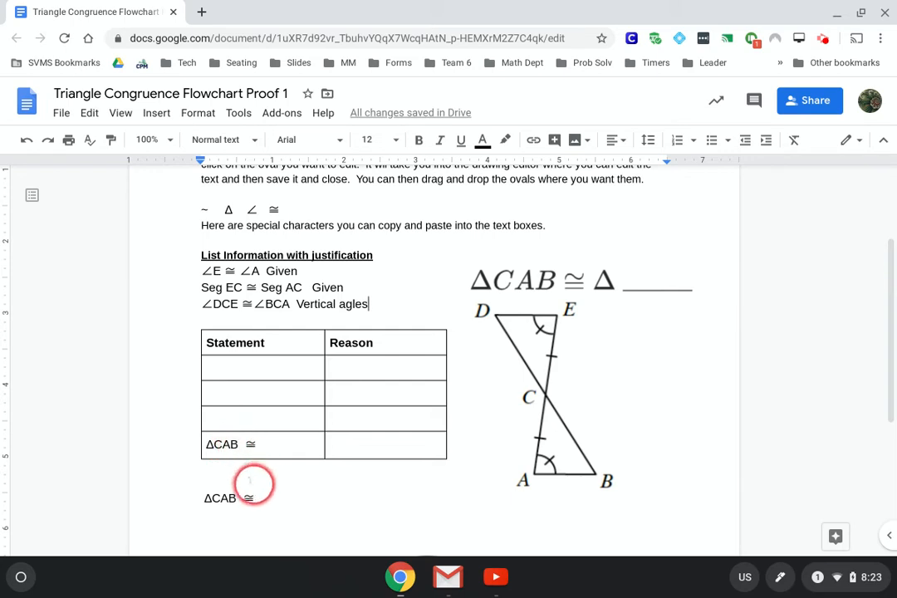
Complete the conclusion line below the table as "ΔCAB ≅ ΔCED ASA Congruence", reusing the ΔCAB text for the second triangle
{"action": "left_click_drag", "start_coordinate": [237, 498], "coordinate": [205, 499]}
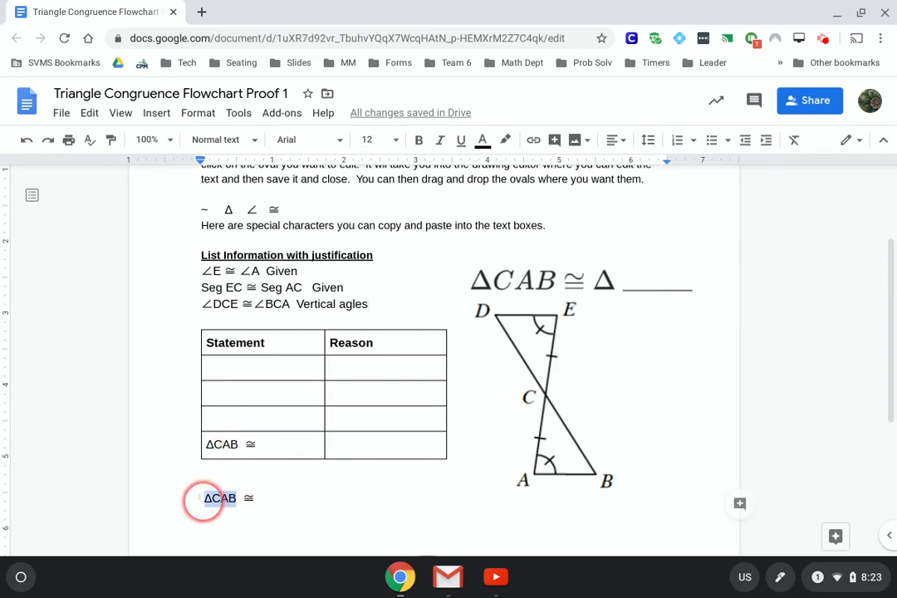
{"action": "left_click", "coordinate": [289, 498]}
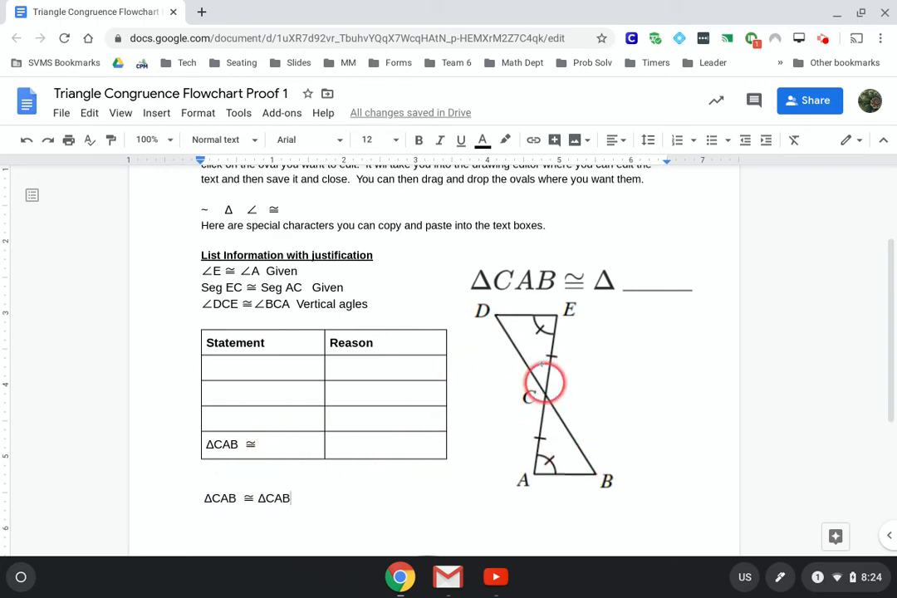
{"action": "key", "text": "BackSpace"}
{"action": "key", "text": "BackSpace"}
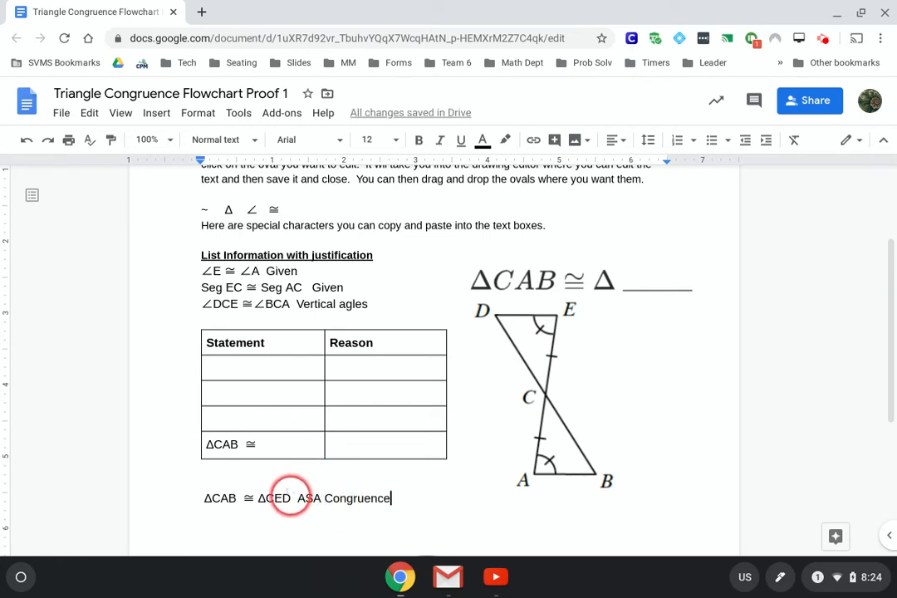
Replace the last Statement cell's text with a copy of "ΔCAB ≅ ΔCED" from the conclusion line and make it bold
{"action": "left_click_drag", "start_coordinate": [290, 498], "coordinate": [206, 501]}
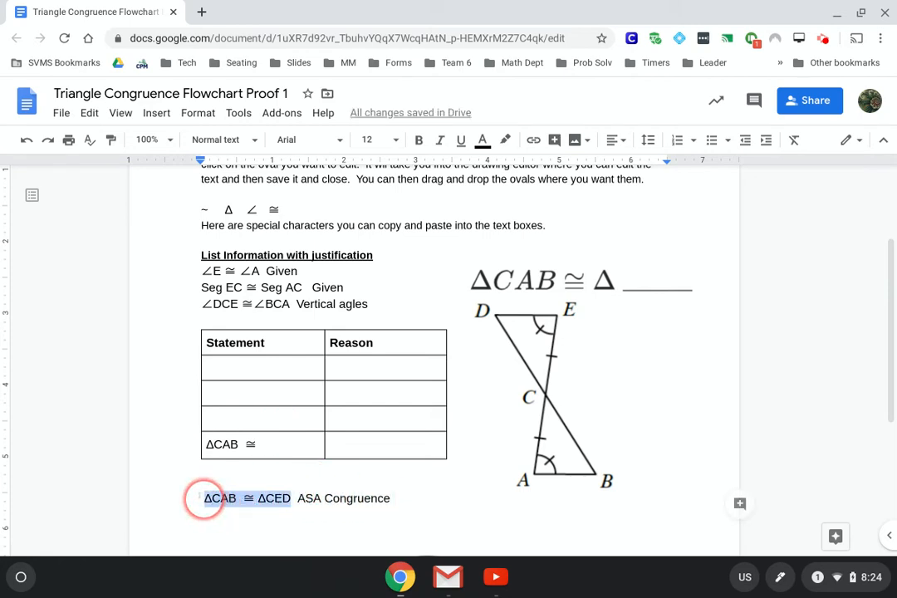
{"action": "left_click_drag", "start_coordinate": [292, 446], "coordinate": [209, 450]}
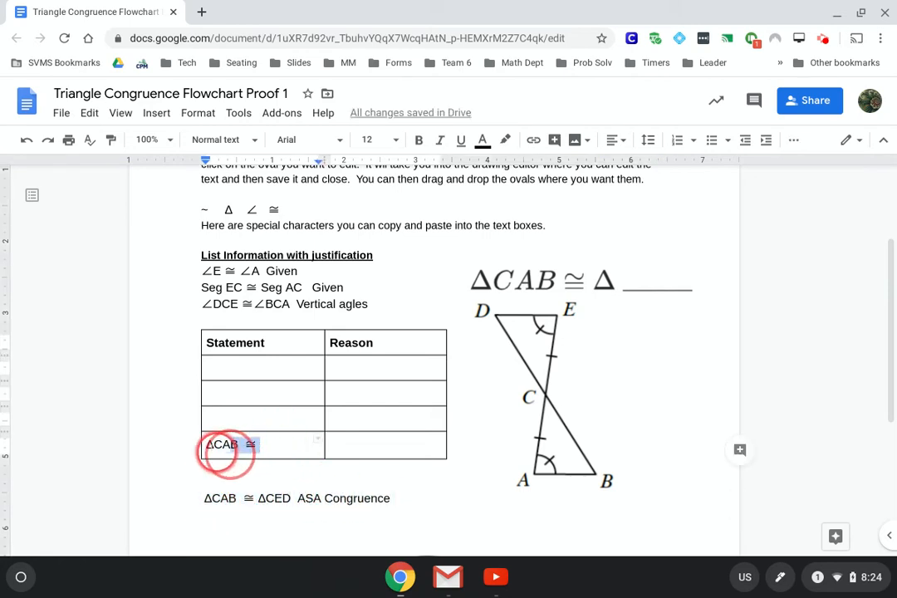
{"action": "key", "text": "ctrl+v"}
{"action": "left_click_drag", "start_coordinate": [293, 445], "coordinate": [205, 444]}
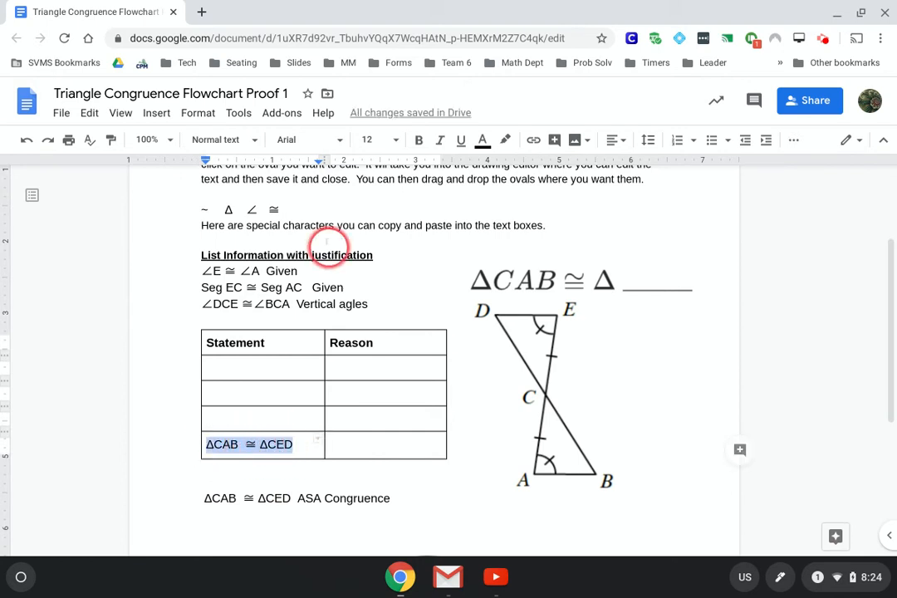
{"action": "left_click", "coordinate": [417, 138]}
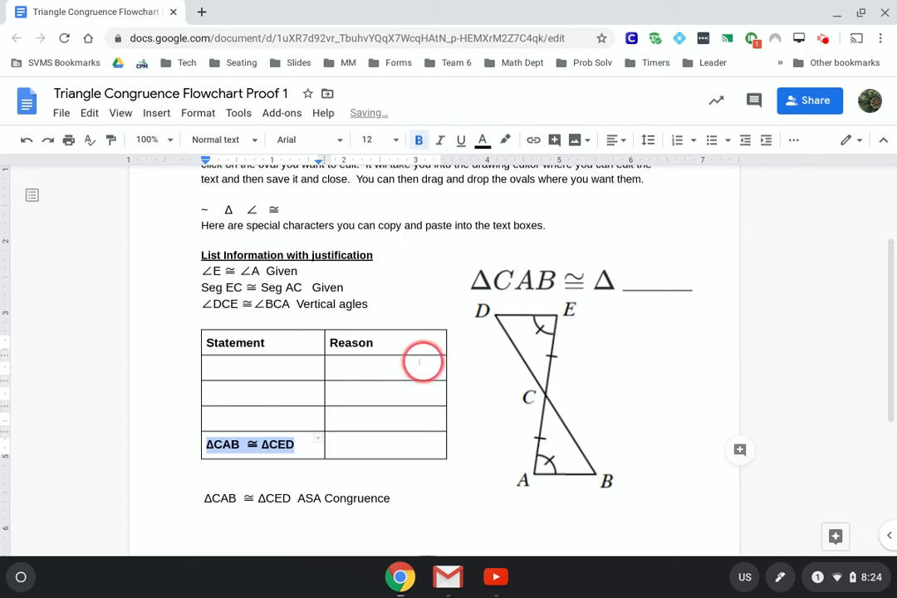
Copy "ASA Congruence" from the conclusion line into the last Reason cell and make it bold
{"action": "left_click_drag", "start_coordinate": [390, 498], "coordinate": [299, 497]}
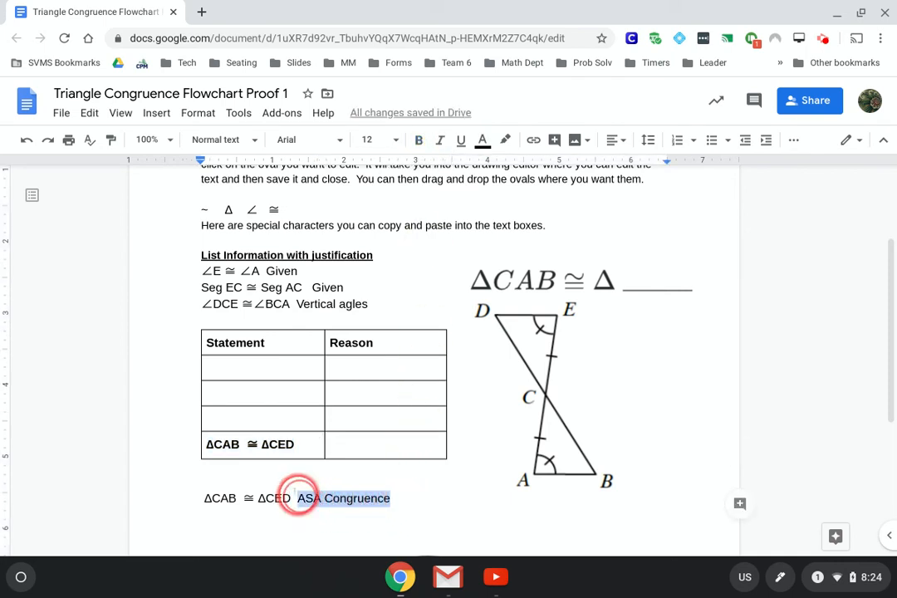
{"action": "left_click", "coordinate": [355, 453]}
{"action": "key", "text": "ctrl+v"}
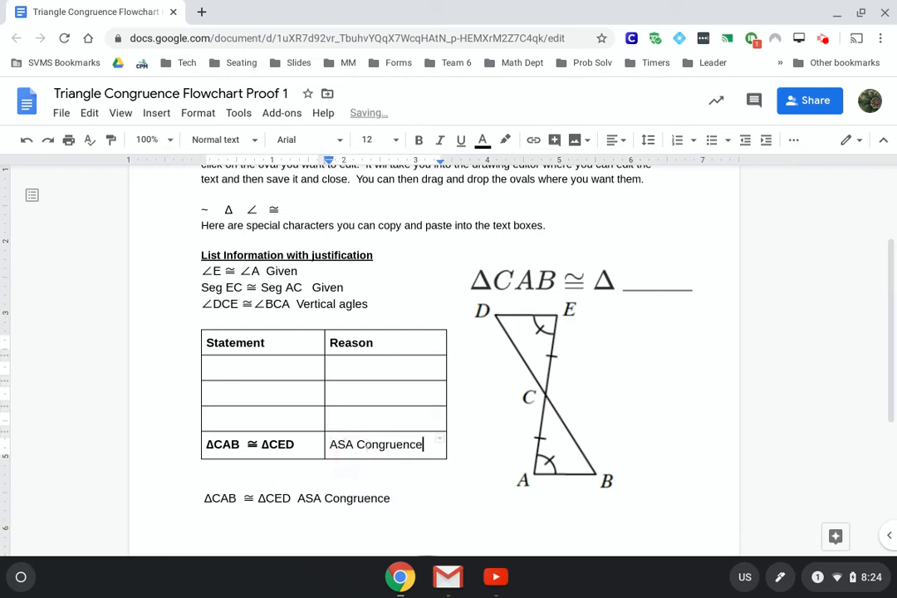
{"action": "left_click_drag", "start_coordinate": [415, 445], "coordinate": [331, 444]}
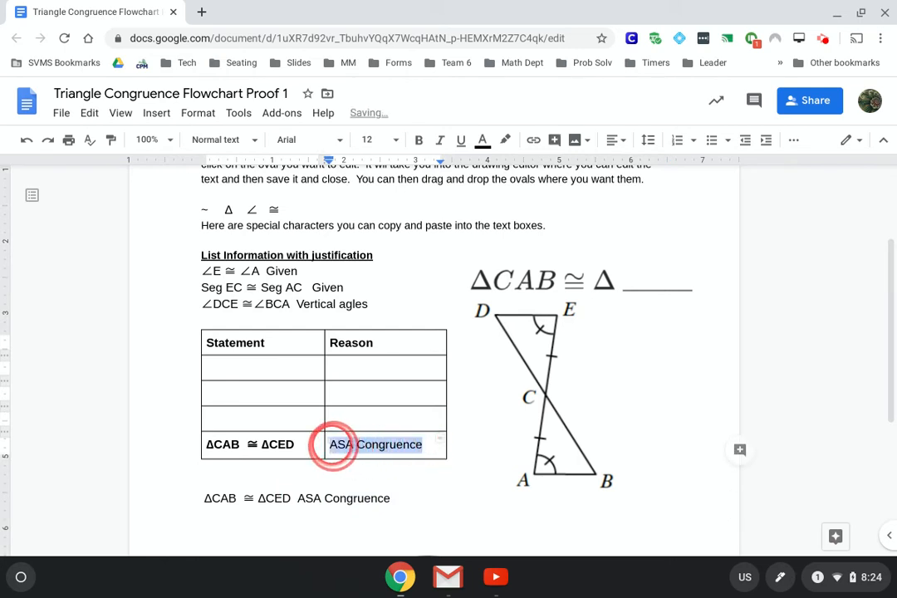
{"action": "left_click", "coordinate": [418, 141]}
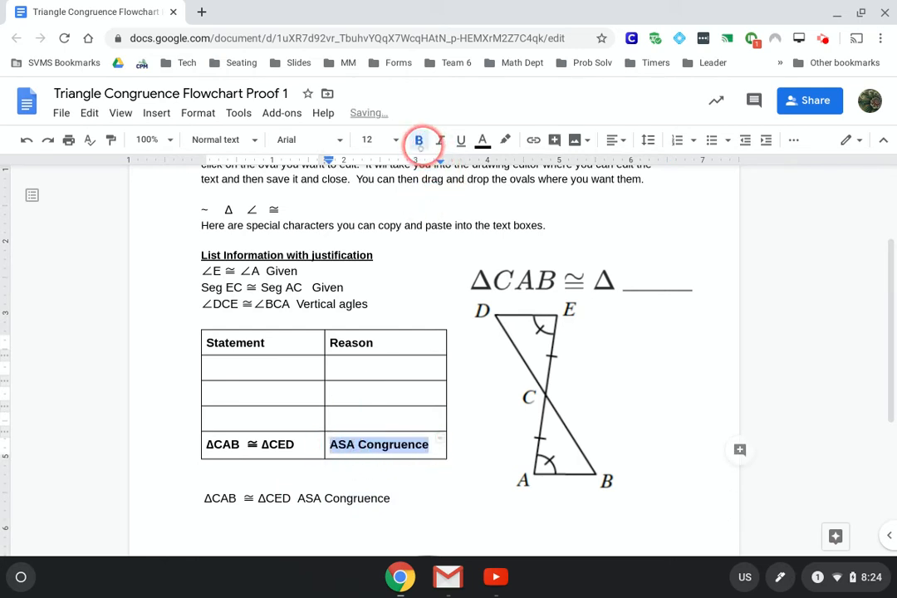
{"action": "left_click", "coordinate": [476, 470]}
{"action": "left_click", "coordinate": [438, 470]}
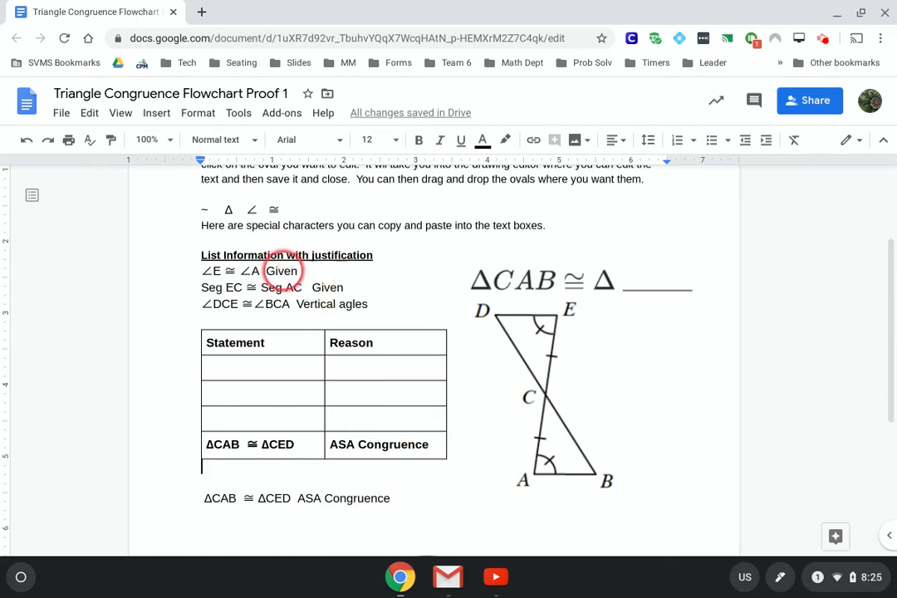
Fill the first empty proof table row with "∠E ≅ ∠A" and the reason "Given", copied from the information list
{"action": "left_click_drag", "start_coordinate": [260, 270], "coordinate": [204, 274]}
{"action": "key", "text": "ctrl+c"}
{"action": "left_click", "coordinate": [224, 366]}
{"action": "key", "text": "ctrl+v"}
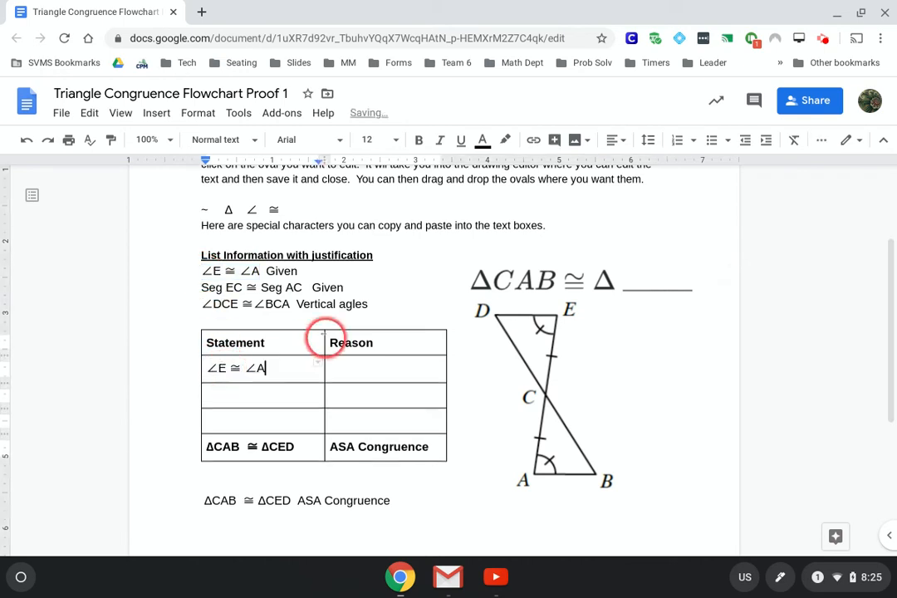
{"action": "double_click", "coordinate": [281, 271]}
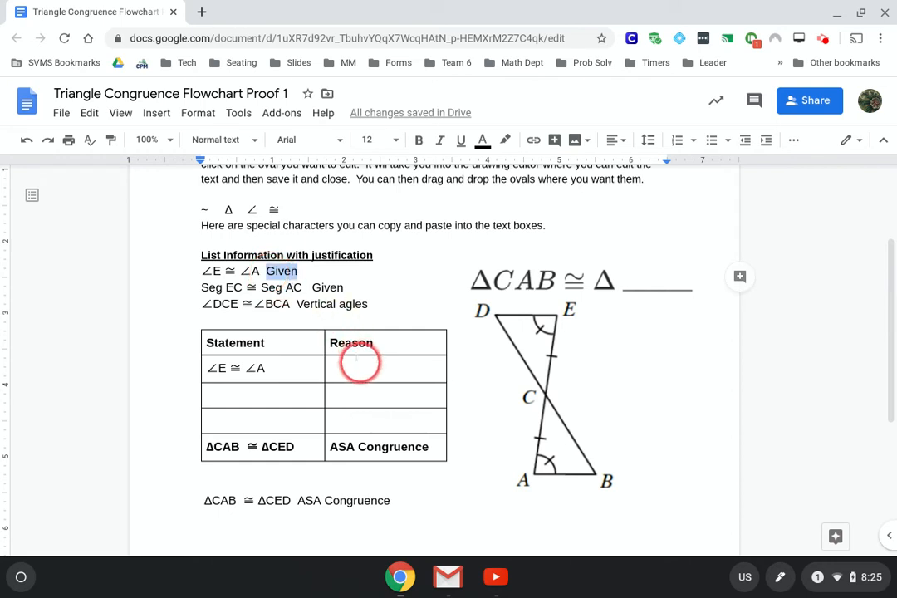
{"action": "left_click", "coordinate": [361, 368]}
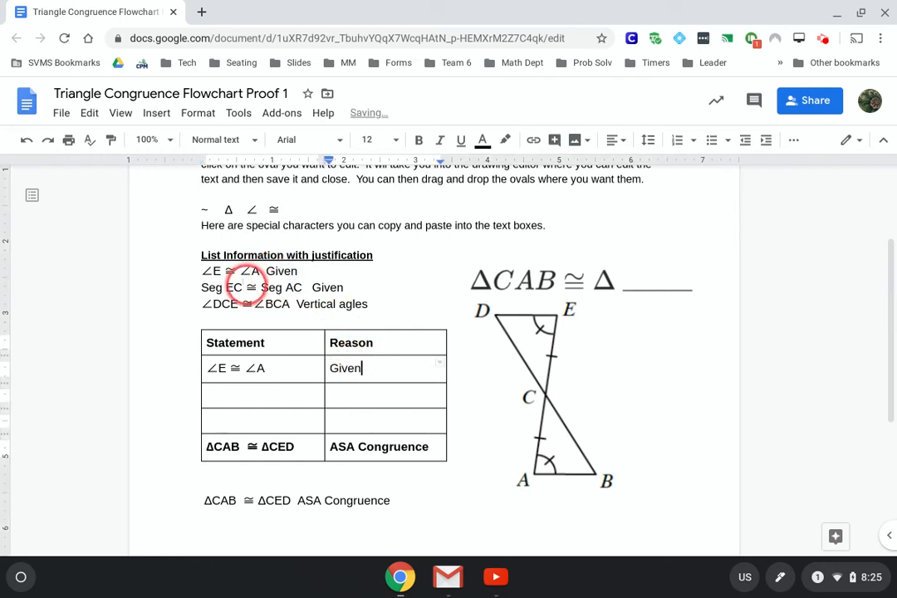
Fill the second proof row with "Seg EC ≅ Seg AC" and the reason "Given", copied from the information list
{"action": "left_click_drag", "start_coordinate": [303, 287], "coordinate": [201, 295]}
{"action": "key", "text": "ctrl+c"}
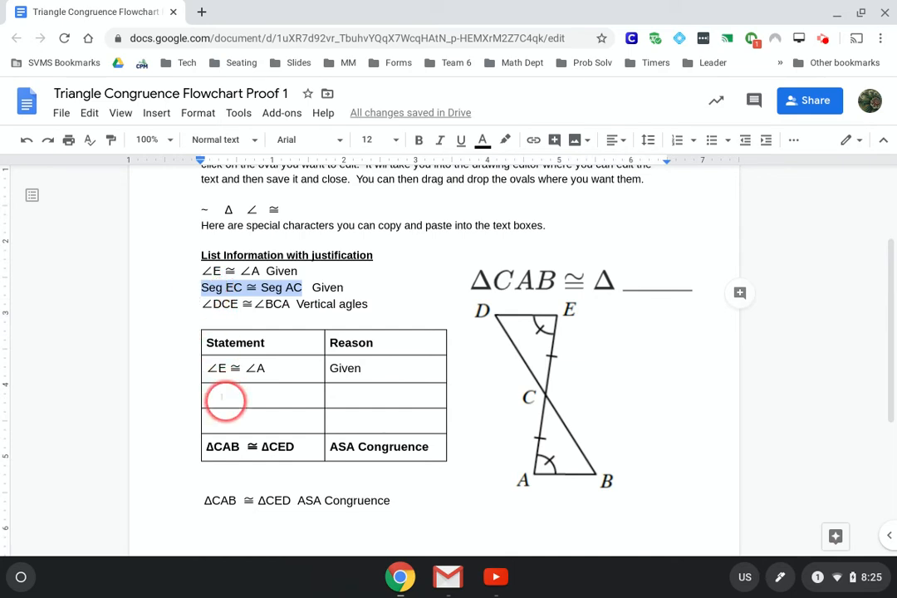
{"action": "left_click", "coordinate": [224, 399]}
{"action": "key", "text": "ctrl+v"}
{"action": "left_click_drag", "start_coordinate": [347, 288], "coordinate": [313, 287]}
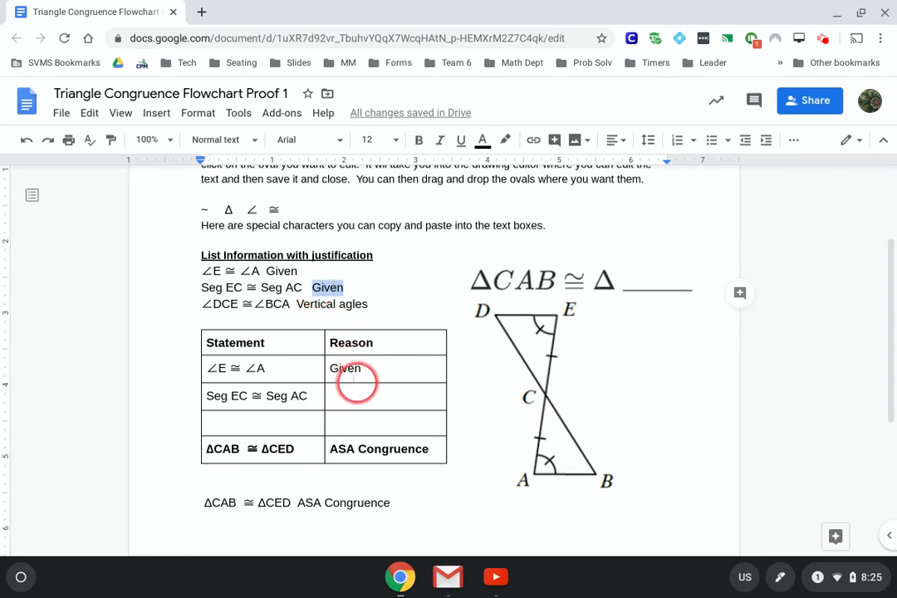
{"action": "left_click", "coordinate": [355, 395]}
{"action": "key", "text": "ctrl+v"}
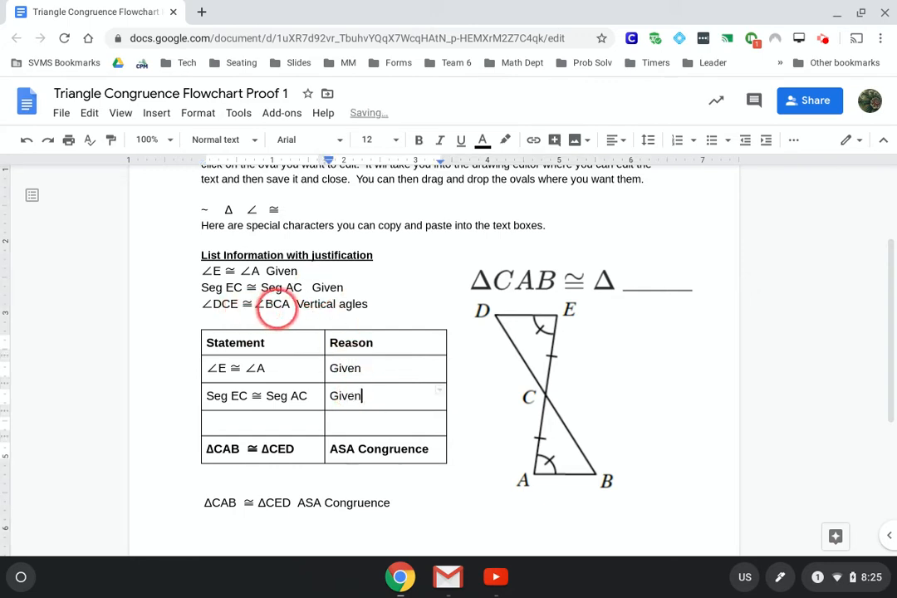